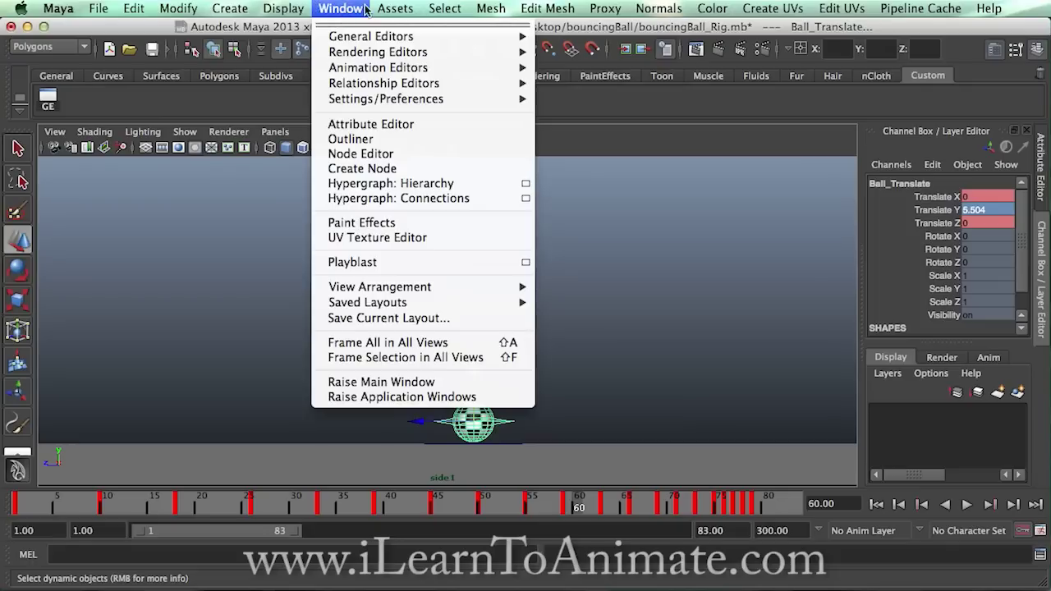
# Open the Graph Editor and widen its window to show the later bounces of the ball's Translate Y curve.
pyautogui.moveTo(514, 39)
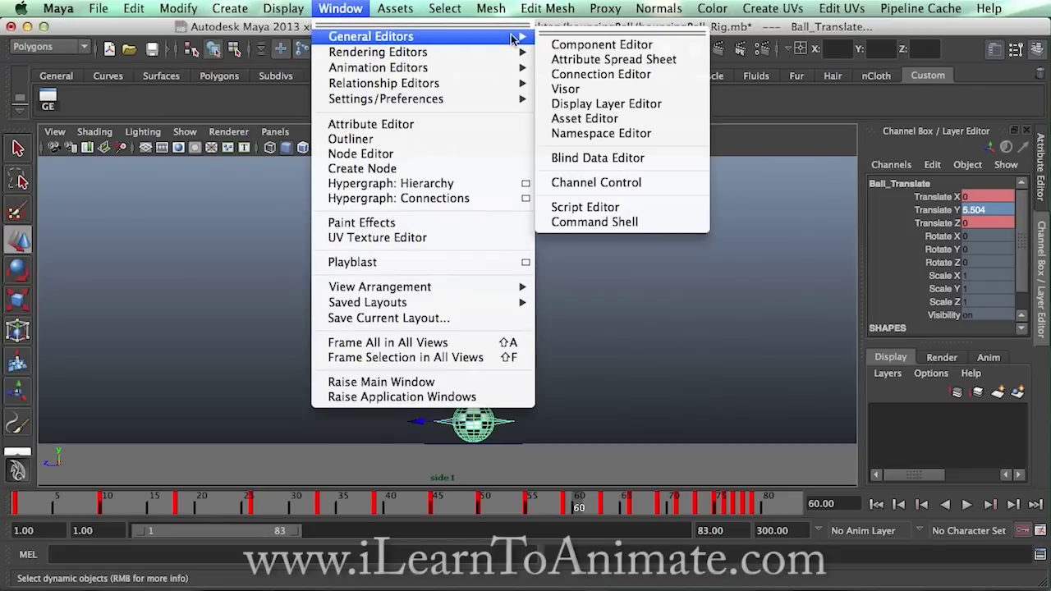
pyautogui.moveTo(480, 69)
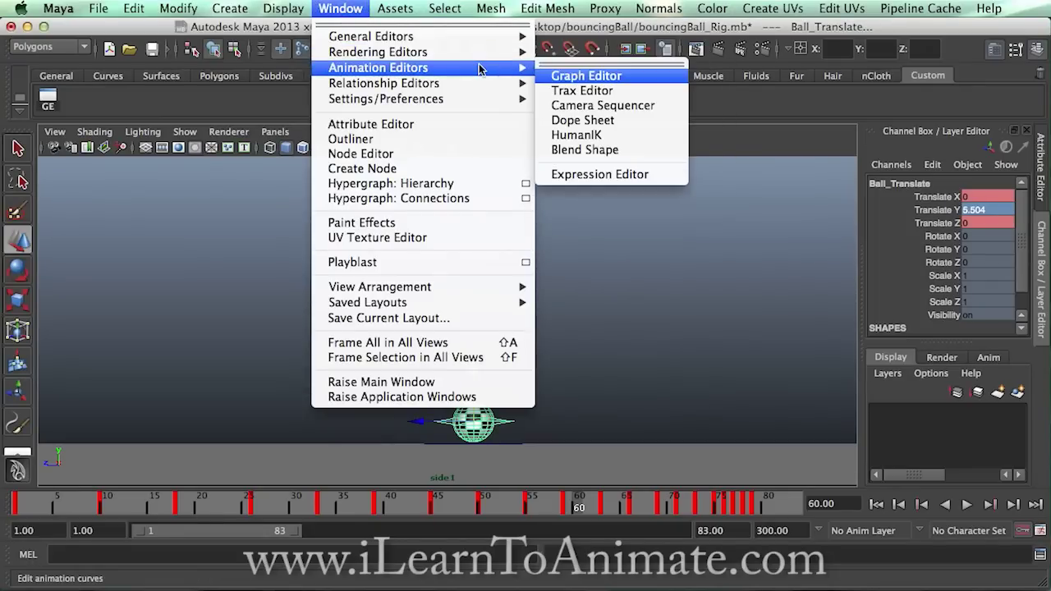
pyautogui.click(549, 77)
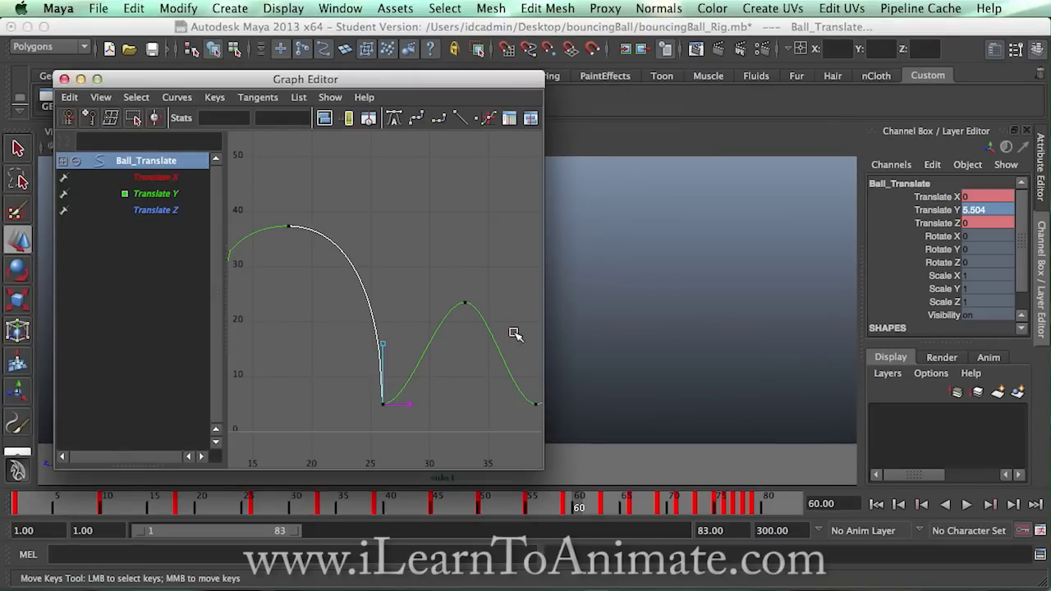
pyautogui.moveTo(544, 323); pyautogui.dragTo(887, 277)
pyautogui.press('a')
pyautogui.press('space')
pyautogui.keyDown('alt'); pyautogui.moveTo(704, 284); pyautogui.dragTo(567, 297, button='middle'); pyautogui.keyUp('alt')
# Select the Translate Y keys from frame 26 through frame 79 and free their tangent weights.
pyautogui.moveTo(408, 289); pyautogui.dragTo(895, 388)
pyautogui.keyDown('alt'); pyautogui.moveTo(856, 327); pyautogui.dragTo(772, 335, button='middle'); pyautogui.keyUp('alt')
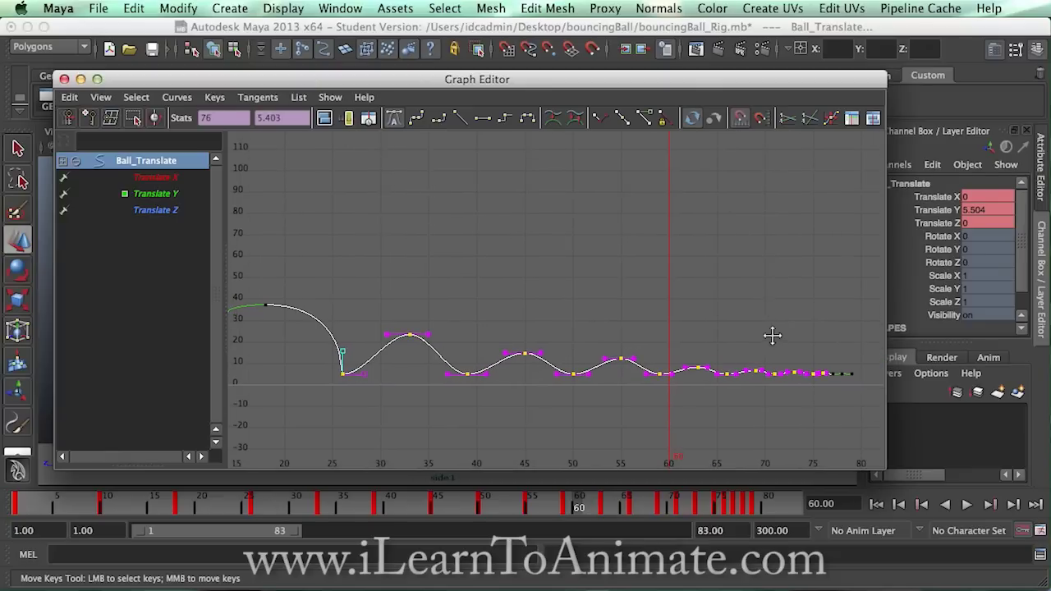
pyautogui.keyDown('shift'); pyautogui.moveTo(865, 332); pyautogui.dragTo(824, 421); pyautogui.keyUp('shift')
pyautogui.click(648, 124)
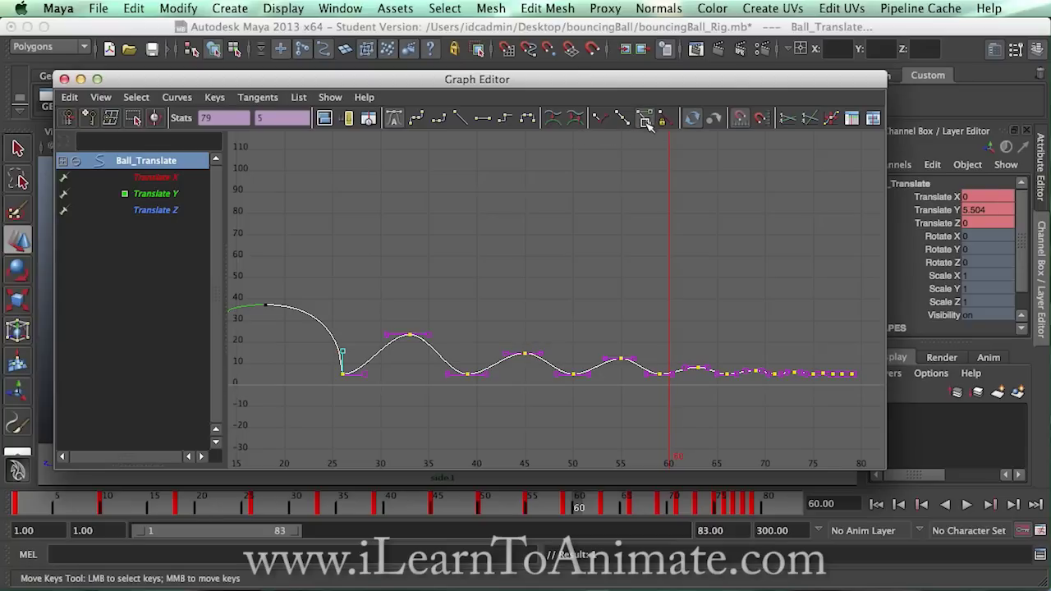
pyautogui.click(602, 121)
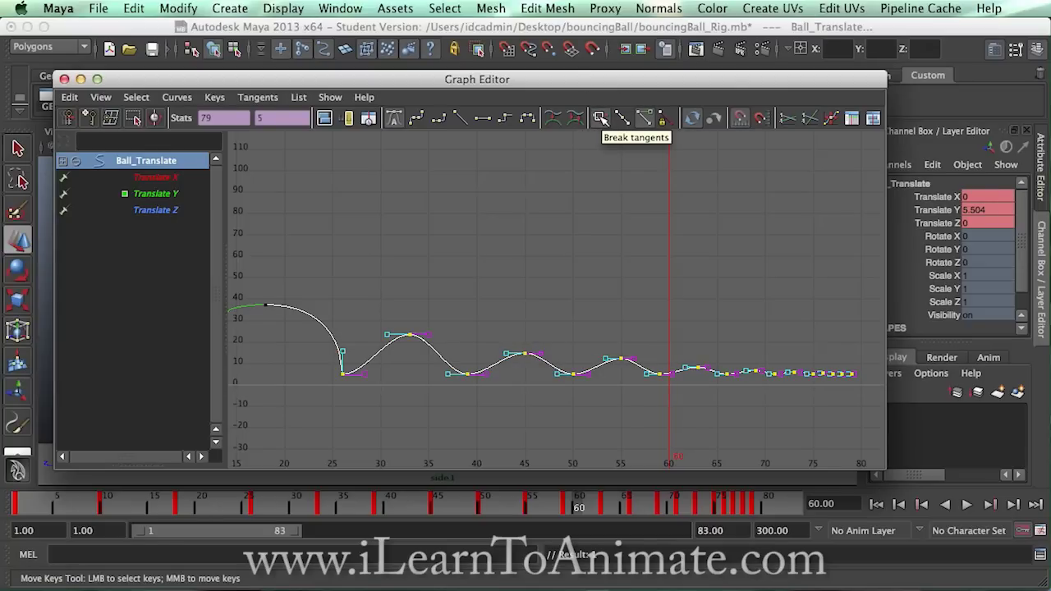
pyautogui.press('z')
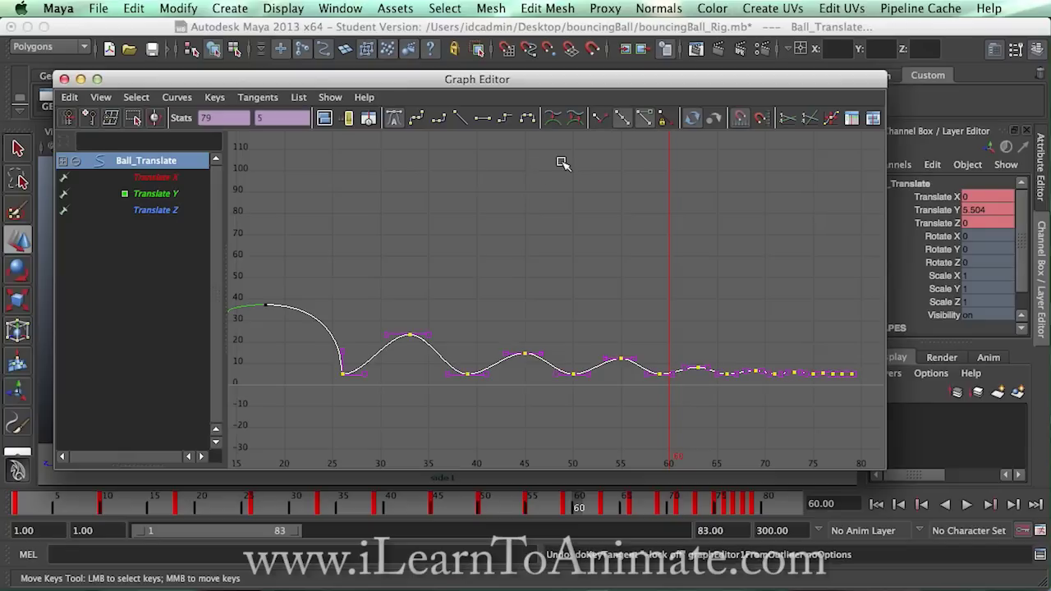
pyautogui.click(530, 234)
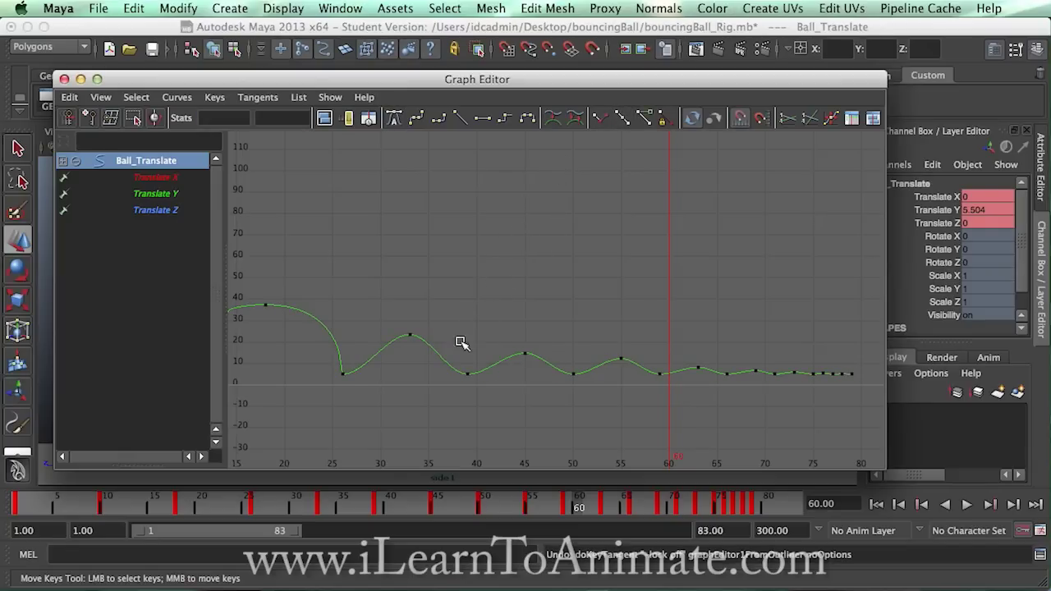
# Break the tangents of the ground-contact keys from frame 26 to frame 66, leaving out the peak keys.
pyautogui.moveTo(333, 370); pyautogui.dragTo(744, 427)
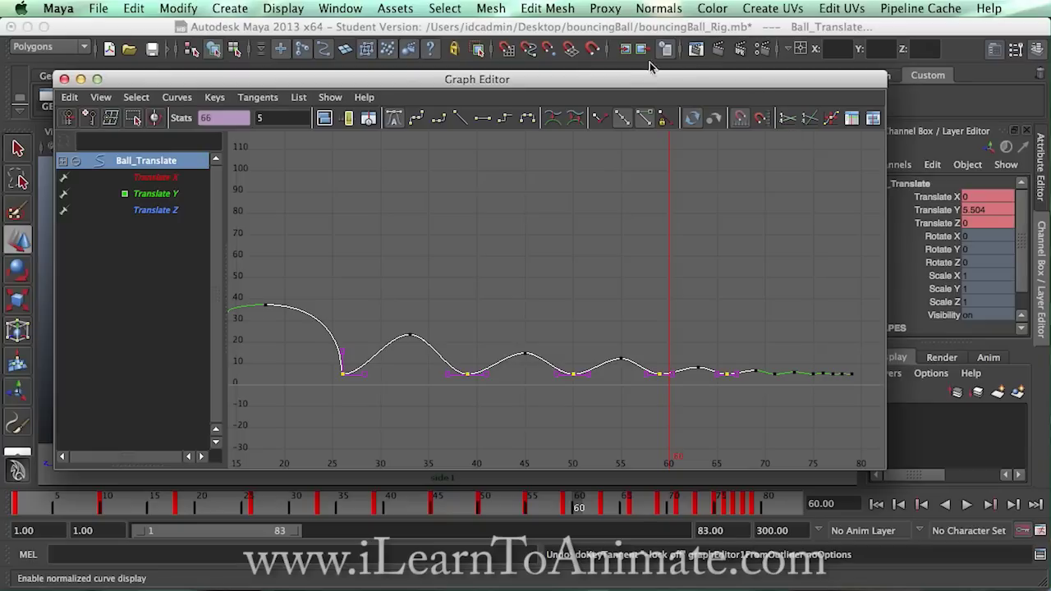
pyautogui.click(605, 120)
pyautogui.click(538, 282)
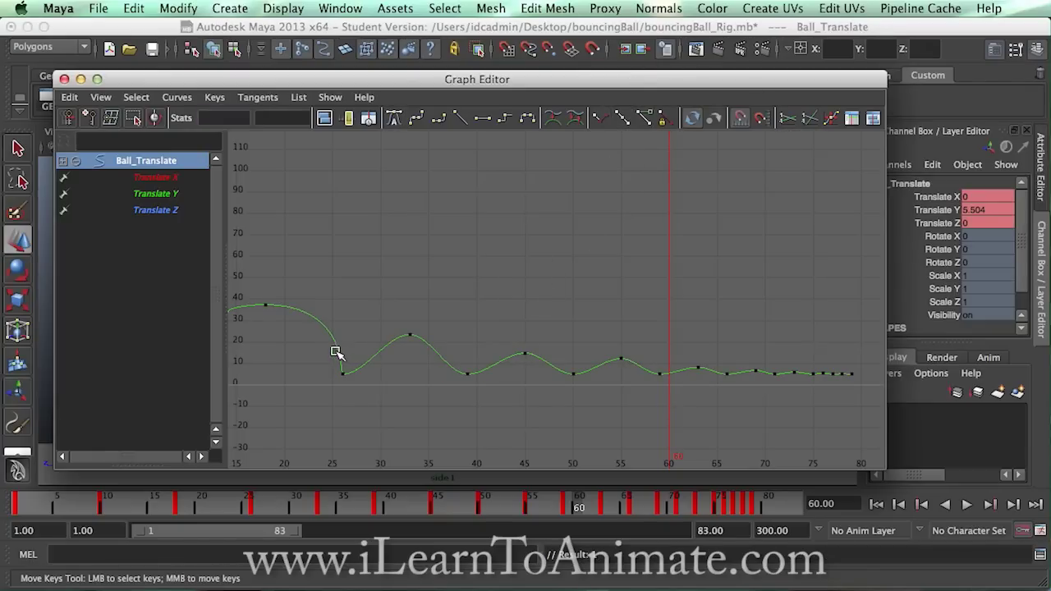
# Lengthen the flat tangent handles of the peak key at frame 33 to round the top of the bounce.
pyautogui.moveTo(391, 320); pyautogui.dragTo(424, 352)
pyautogui.click(387, 335)
pyautogui.moveTo(387, 333); pyautogui.dragTo(371, 332)
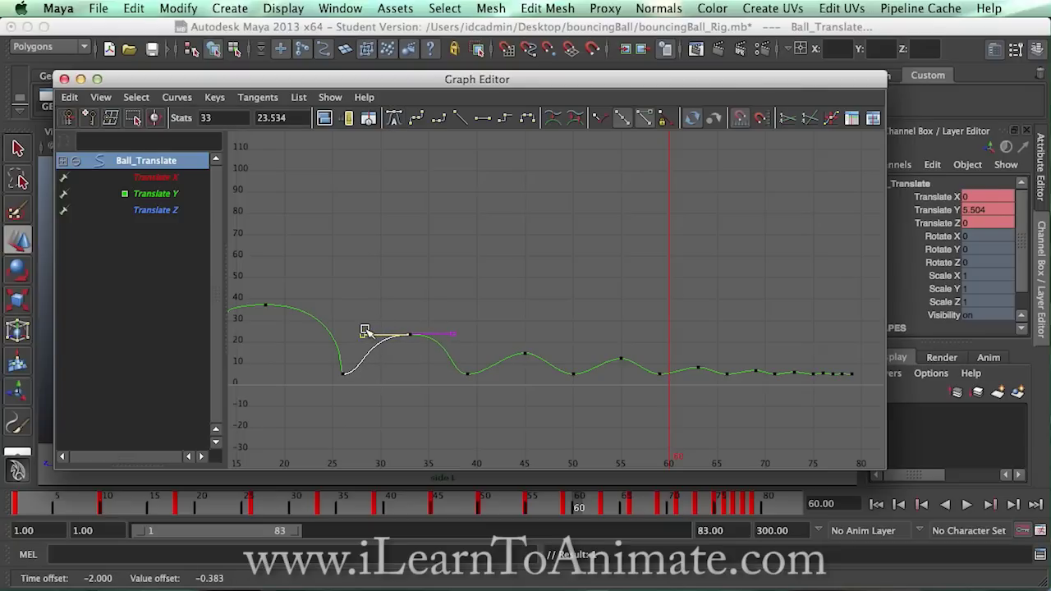
pyautogui.scroll(2, 379, 324)
pyautogui.scroll(-2, 380, 323)
pyautogui.scroll(1, 380, 322)
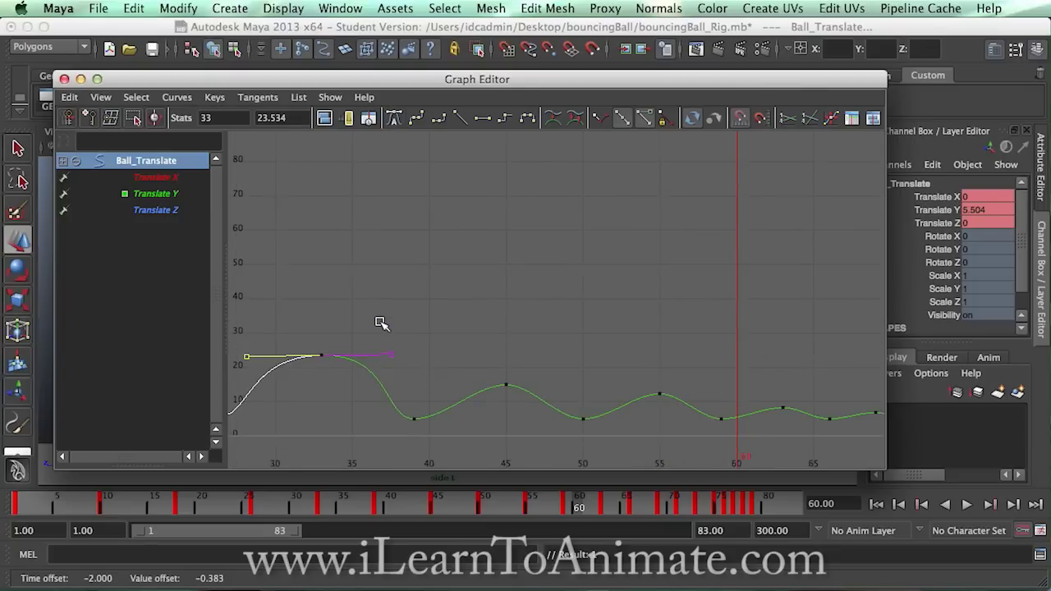
# Raise the outgoing tangent handle of the ground-contact key at frame 26 to vertical for a sharp bounce.
pyautogui.keyDown('alt'); pyautogui.moveTo(313, 360); pyautogui.dragTo(561, 249, button='middle'); pyautogui.keyUp('alt')
pyautogui.click(463, 308)
pyautogui.click(504, 307)
pyautogui.moveTo(506, 308); pyautogui.dragTo(482, 280, button='middle')
pyautogui.moveTo(482, 280); pyautogui.dragTo(455, 270)
# Raise both tangent handles of the frame 39 ground-contact key to vertical, then shorten the outgoing handle to soften the next arc.
pyautogui.moveTo(591, 284); pyautogui.dragTo(758, 389)
pyautogui.moveTo(624, 284); pyautogui.dragTo(638, 329)
pyautogui.moveTo(643, 305); pyautogui.dragTo(669, 286, button='middle')
pyautogui.moveTo(709, 324); pyautogui.dragTo(688, 304)
pyautogui.moveTo(690, 305); pyautogui.dragTo(646, 274, button='middle')
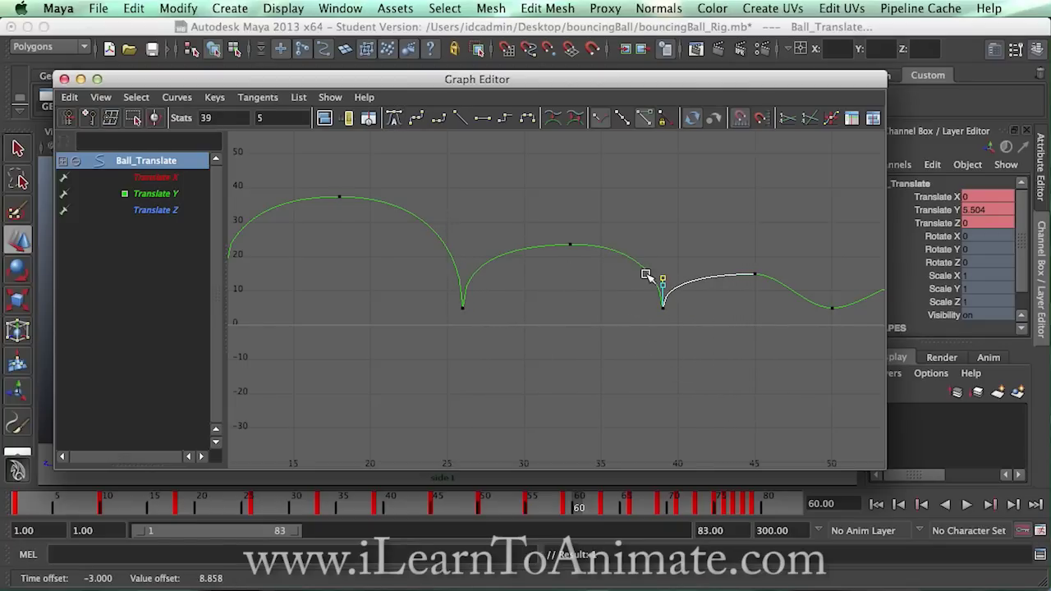
pyautogui.moveTo(660, 276); pyautogui.dragTo(657, 288)
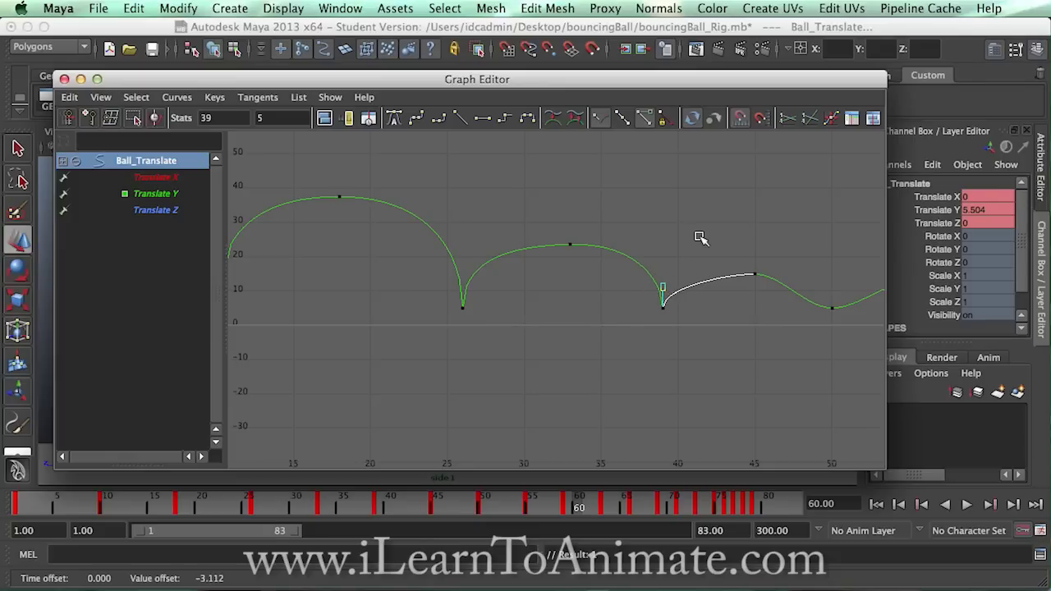
# Raise the incoming and outgoing tangent handles of the ground-contact key at frame 50 to vertical.
pyautogui.keyDown('alt'); pyautogui.moveTo(735, 233); pyautogui.dragTo(568, 269, button='middle'); pyautogui.keyUp('alt')
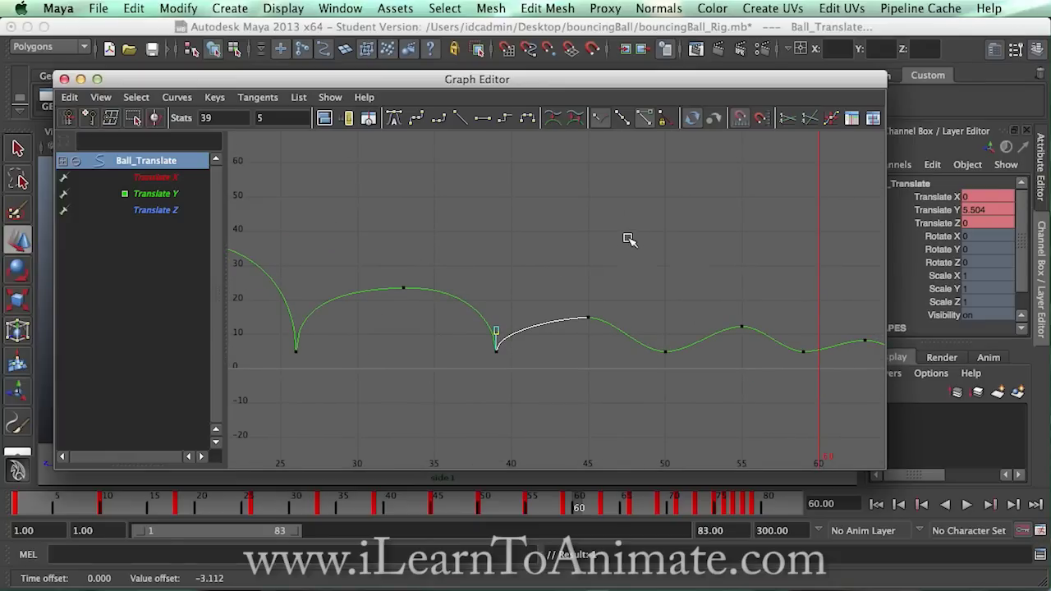
pyautogui.scroll(-5, 629, 239)
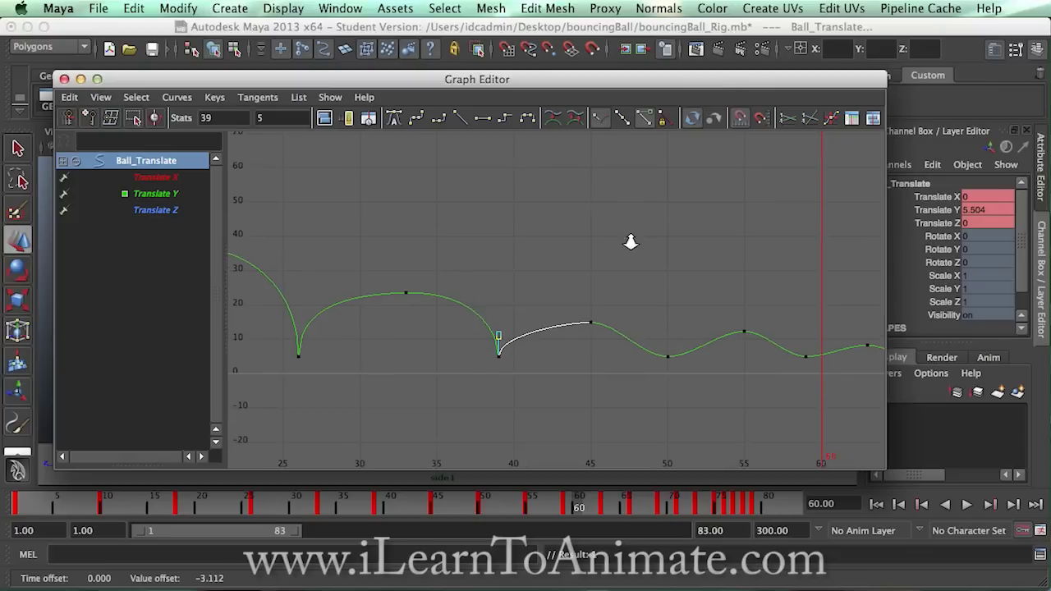
pyautogui.scroll(5, 621, 257)
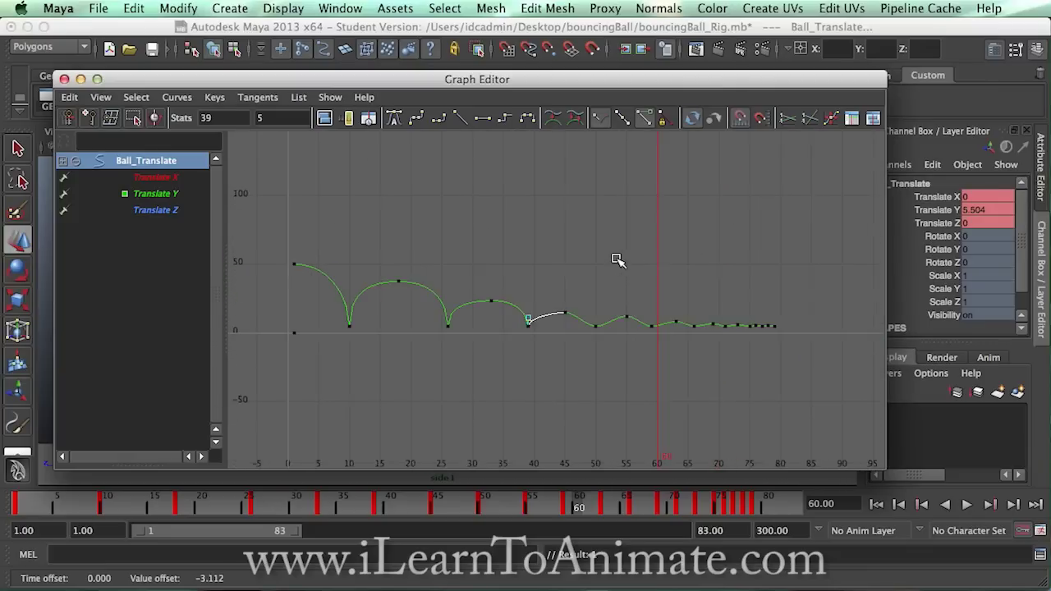
pyautogui.moveTo(637, 325); pyautogui.dragTo(660, 378)
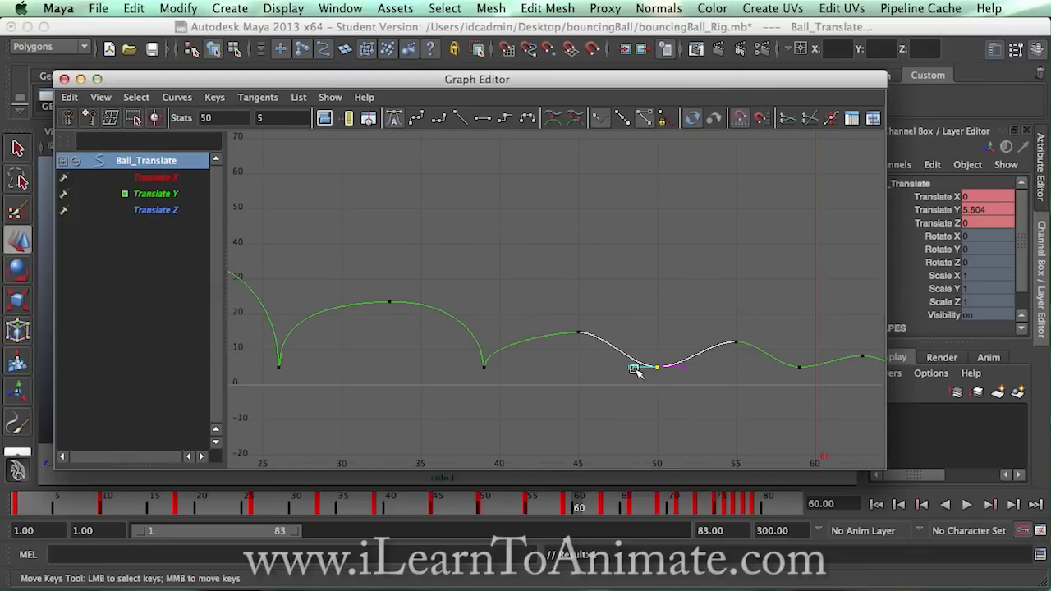
pyautogui.moveTo(681, 354)
pyautogui.mouseDown(button='middle')
pyautogui.moveTo(694, 381)
pyautogui.moveTo(698, 354)
pyautogui.mouseUp(button='middle')
pyautogui.moveTo(704, 377); pyautogui.dragTo(675, 353)
pyautogui.moveTo(682, 367); pyautogui.dragTo(657, 354, button='middle')
# Lengthen the outgoing tangent handle of the peak key at frame 55 horizontally.
pyautogui.scroll(5, 708, 317)
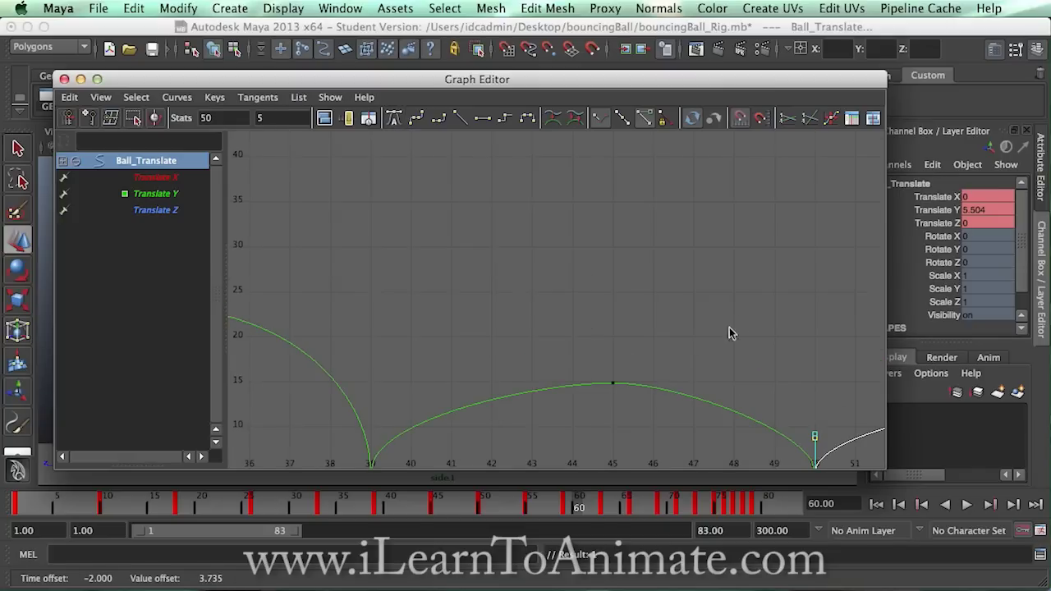
pyautogui.scroll(-3, 742, 312)
pyautogui.keyDown('alt'); pyautogui.moveTo(774, 286); pyautogui.dragTo(475, 281, button='middle'); pyautogui.keyUp('alt')
pyautogui.scroll(3, 477, 304)
pyautogui.click(448, 406)
pyautogui.moveTo(323, 349); pyautogui.dragTo(357, 385)
pyautogui.moveTo(379, 365); pyautogui.dragTo(358, 377)
pyautogui.moveTo(366, 356); pyautogui.dragTo(403, 383, button='middle')
pyautogui.press('z')
pyautogui.moveTo(377, 358); pyautogui.dragTo(389, 370)
pyautogui.moveTo(381, 366); pyautogui.dragTo(414, 367, button='middle')
# Raise the tangent handles of the ground-contact key at frame 59 to vertical.
pyautogui.moveTo(437, 391); pyautogui.dragTo(452, 420)
pyautogui.moveTo(398, 397); pyautogui.dragTo(423, 420)
pyautogui.moveTo(422, 420); pyautogui.dragTo(445, 391, button='middle')
pyautogui.click(477, 403)
# Raise the incoming and outgoing tangent handles of the ground-contact key at frame 66 to vertical.
pyautogui.moveTo(595, 383); pyautogui.dragTo(638, 424)
pyautogui.moveTo(587, 396); pyautogui.dragTo(604, 411)
pyautogui.moveTo(602, 404); pyautogui.dragTo(649, 379, button='middle')
pyautogui.moveTo(668, 426); pyautogui.dragTo(641, 400)
pyautogui.moveTo(648, 406); pyautogui.dragTo(624, 401, button='middle')
# Move the current time to frame 71 and frame the ground-contact key there in the graph.
pyautogui.moveTo(577, 492); pyautogui.dragTo(679, 509)
pyautogui.moveTo(741, 369); pyautogui.dragTo(751, 420)
pyautogui.scroll(5, 756, 368)
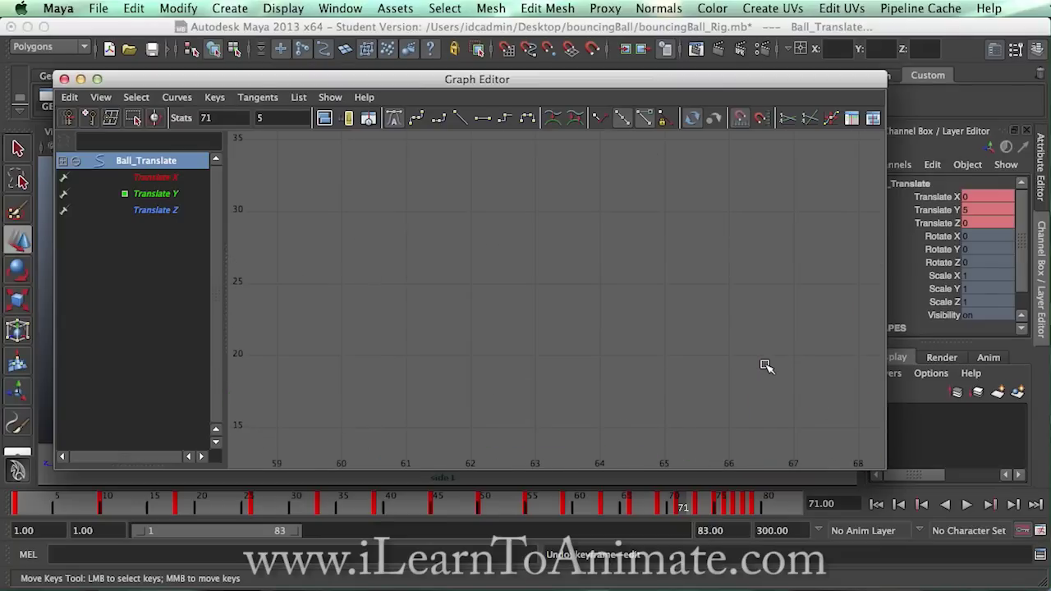
pyautogui.press('f')
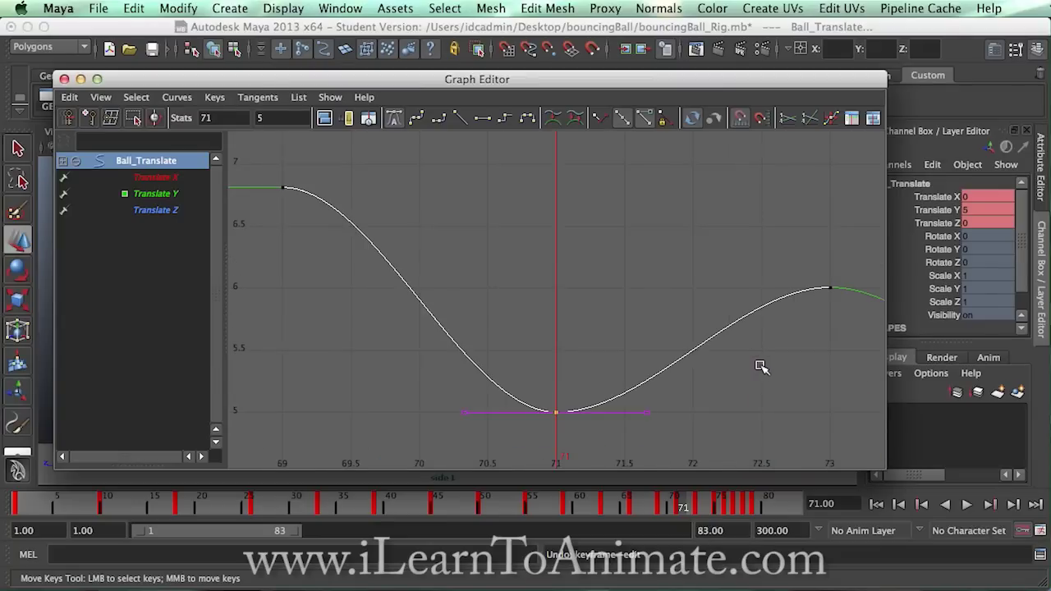
pyautogui.moveTo(453, 387); pyautogui.dragTo(494, 440)
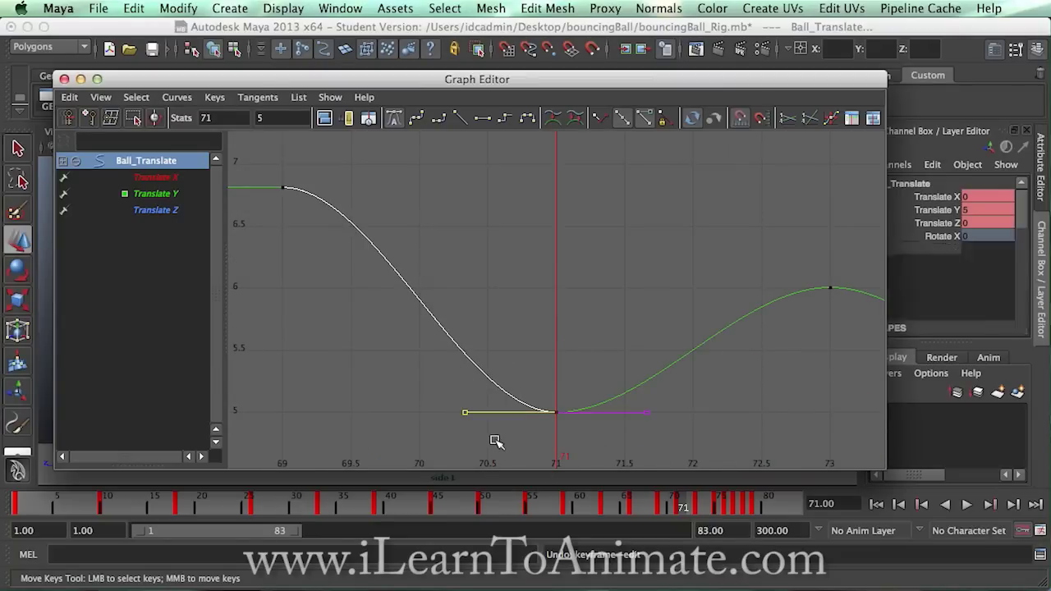
pyautogui.moveTo(471, 414); pyautogui.dragTo(533, 357, button='middle')
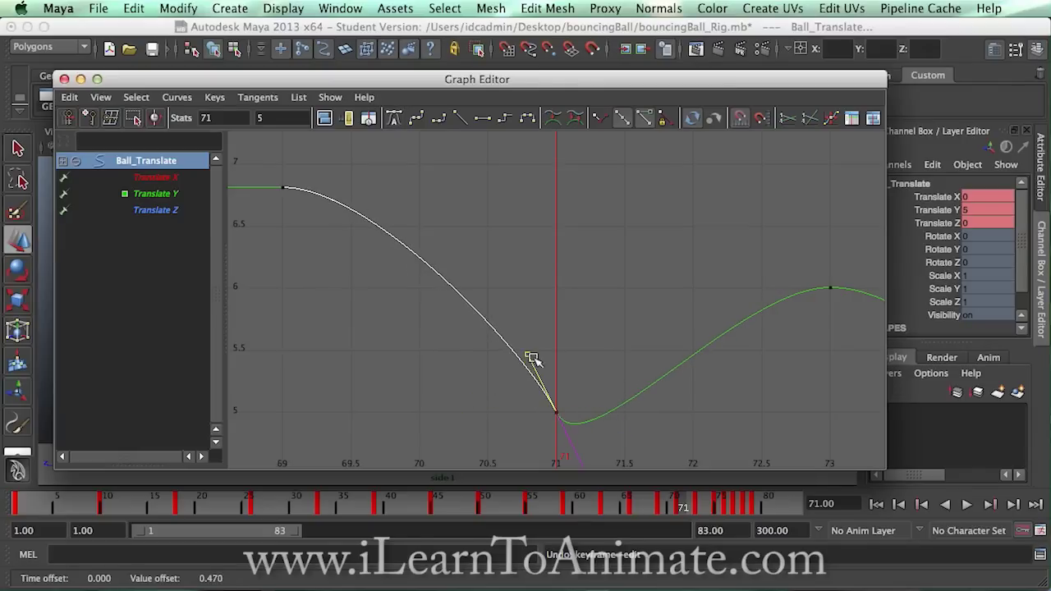
pyautogui.press('z')
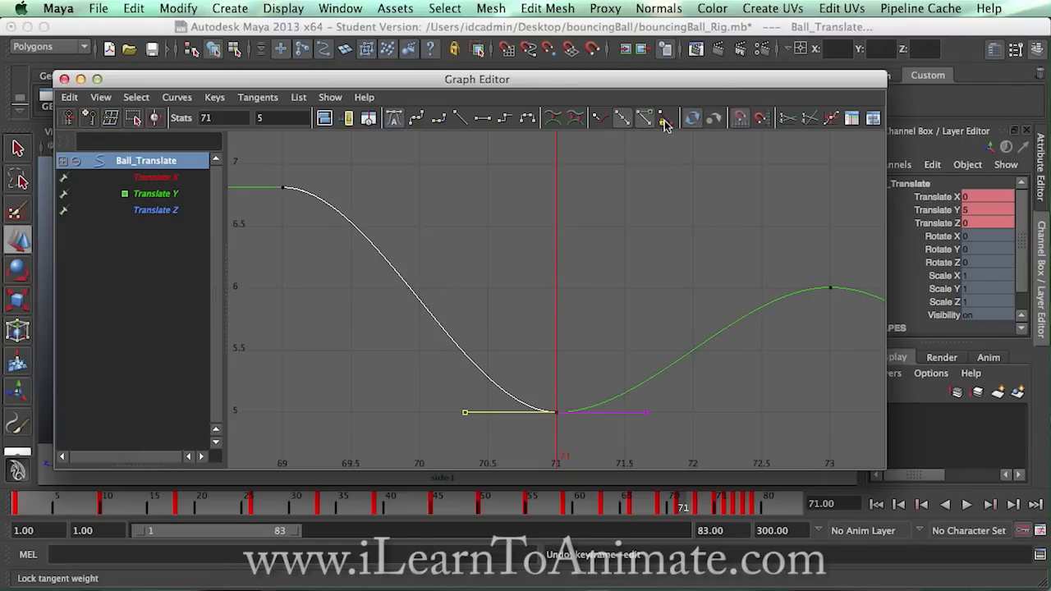
# Break the frame 71 contact key's tangents into vertical handles and lengthen the outgoing handle of the peak at frame 69.
pyautogui.moveTo(369, 399); pyautogui.dragTo(669, 431)
pyautogui.moveTo(645, 413); pyautogui.dragTo(472, 344, button='middle')
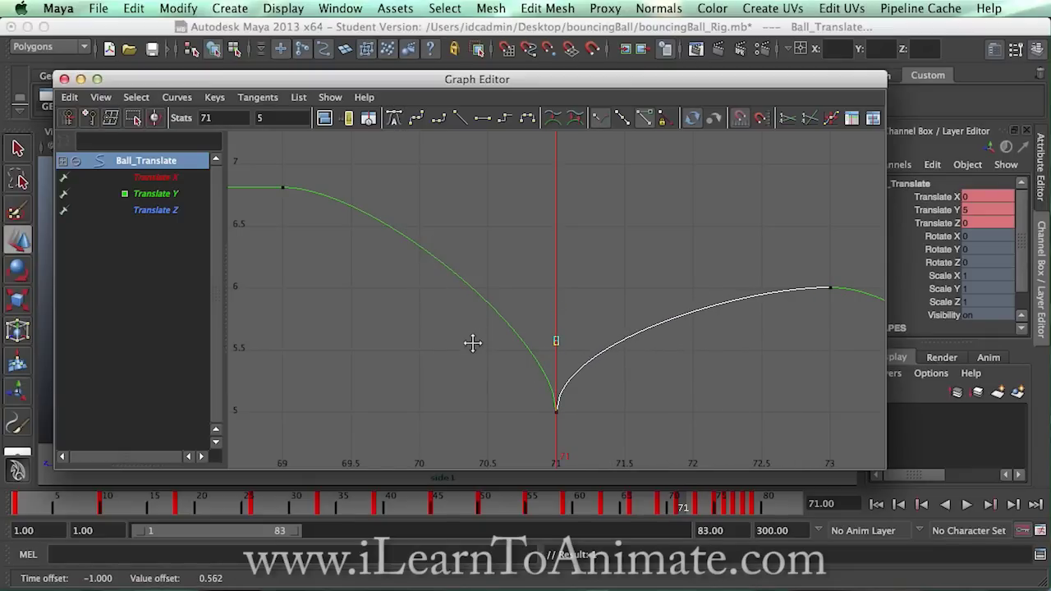
pyautogui.moveTo(254, 165); pyautogui.dragTo(312, 217)
pyautogui.moveTo(353, 166); pyautogui.dragTo(403, 215)
pyautogui.moveTo(384, 197); pyautogui.dragTo(436, 187, button='middle')
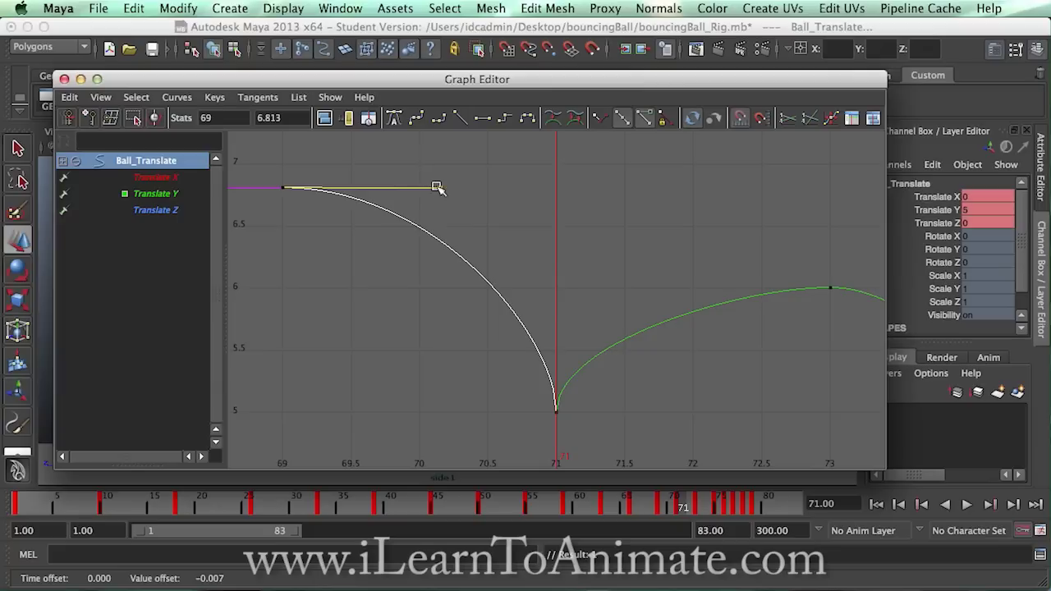
# Lengthen the outgoing tangent handle of the peak key at frame 73 horizontally.
pyautogui.keyDown('alt'); pyautogui.moveTo(759, 262); pyautogui.dragTo(499, 266, button='middle'); pyautogui.keyUp('alt')
pyautogui.moveTo(499, 265); pyautogui.dragTo(632, 325)
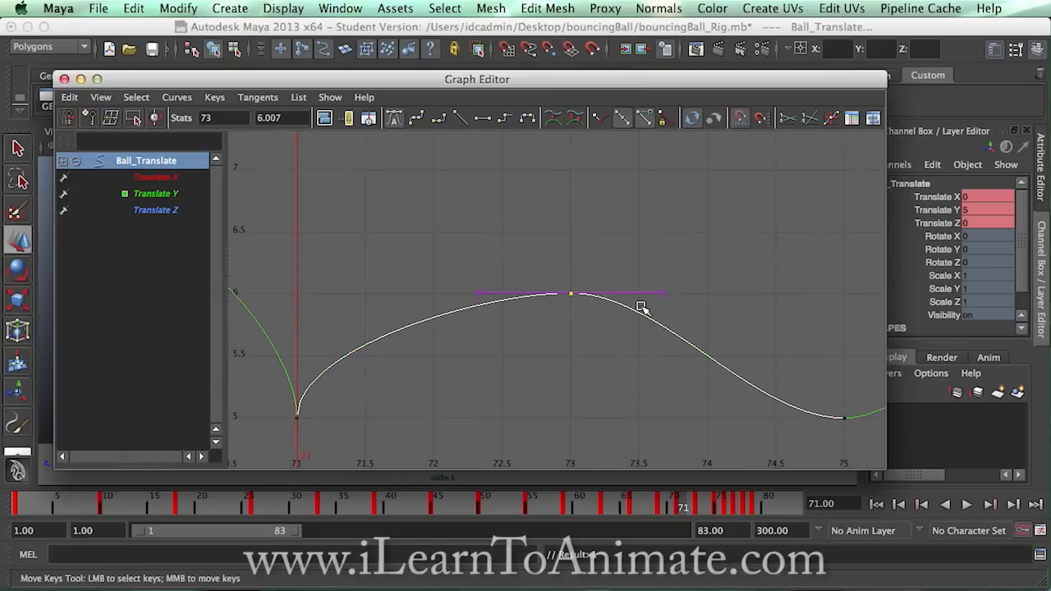
pyautogui.click(664, 293)
pyautogui.moveTo(666, 296); pyautogui.dragTo(708, 293, button='middle')
# Break the tangents of the ground-contact key at frame 75 and raise both handles to vertical.
pyautogui.keyDown('alt'); pyautogui.moveTo(788, 271); pyautogui.dragTo(482, 237, button='middle'); pyautogui.keyUp('alt')
pyautogui.moveTo(517, 353); pyautogui.dragTo(552, 398)
pyautogui.moveTo(354, 366); pyautogui.dragTo(451, 402)
pyautogui.click(600, 117)
pyautogui.moveTo(434, 390); pyautogui.dragTo(656, 329, button='middle')
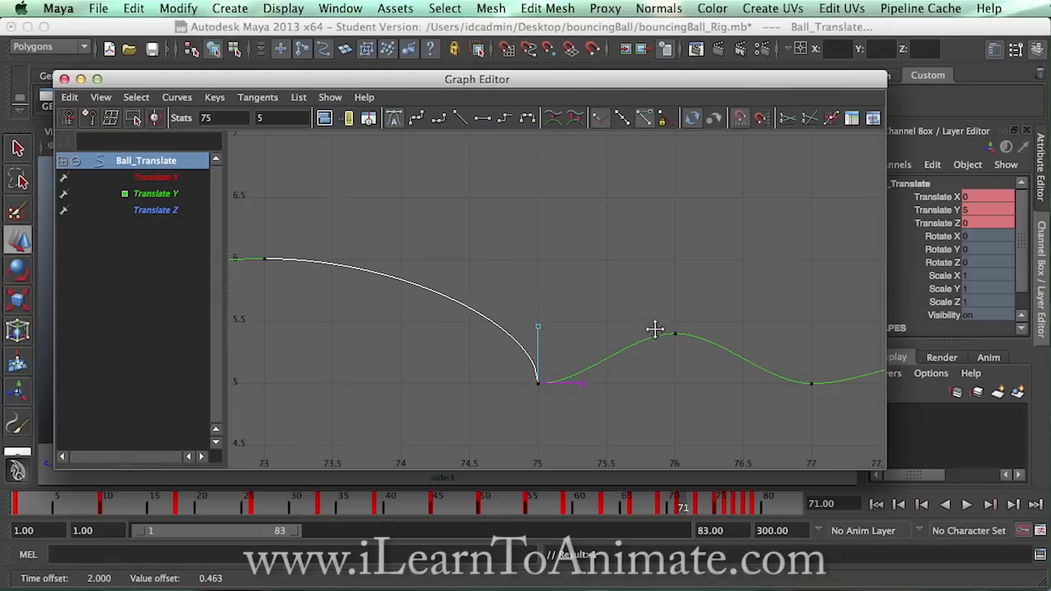
pyautogui.keyDown('alt'); pyautogui.moveTo(749, 390); pyautogui.dragTo(587, 391, button='middle'); pyautogui.keyUp('alt')
pyautogui.moveTo(406, 370); pyautogui.dragTo(428, 390)
pyautogui.moveTo(419, 381); pyautogui.dragTo(377, 340, button='middle')
# Break the tangents of the ground-contact key at frame 77 and raise both handles to vertical.
pyautogui.moveTo(633, 344); pyautogui.dragTo(666, 390)
pyautogui.moveTo(581, 357); pyautogui.dragTo(619, 398)
pyautogui.click(601, 118)
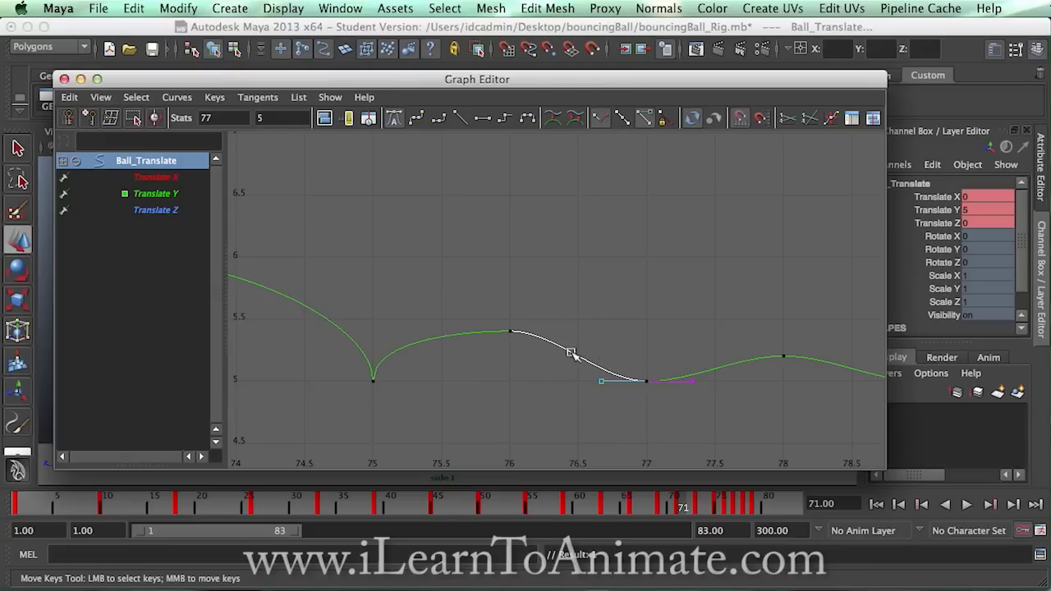
pyautogui.moveTo(601, 382); pyautogui.dragTo(646, 355, button='middle')
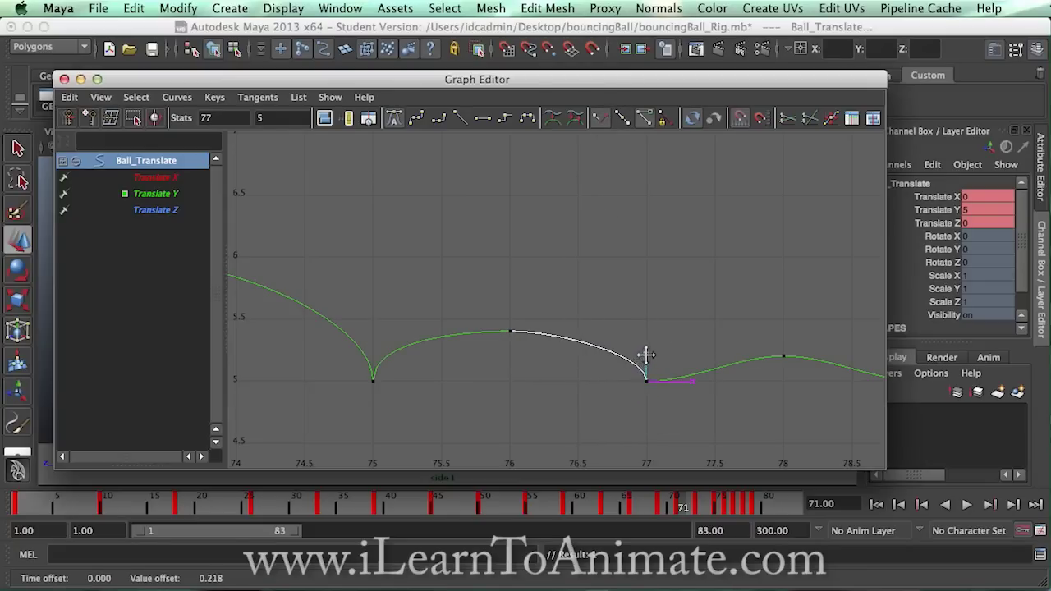
pyautogui.moveTo(682, 360); pyautogui.dragTo(714, 402)
pyautogui.moveTo(692, 380); pyautogui.dragTo(647, 353, button='middle')
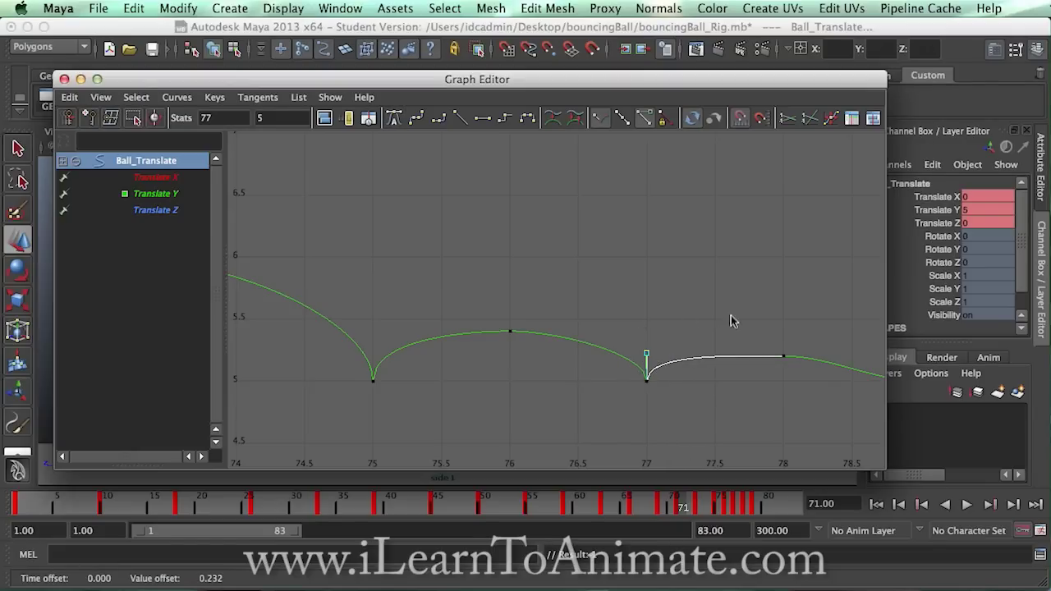
# Inspect the last key at frame 79 and review the overall shape of the Translate Y curve.
pyautogui.keyDown('alt'); pyautogui.moveTo(781, 320); pyautogui.dragTo(552, 295, button='middle'); pyautogui.keyUp('alt')
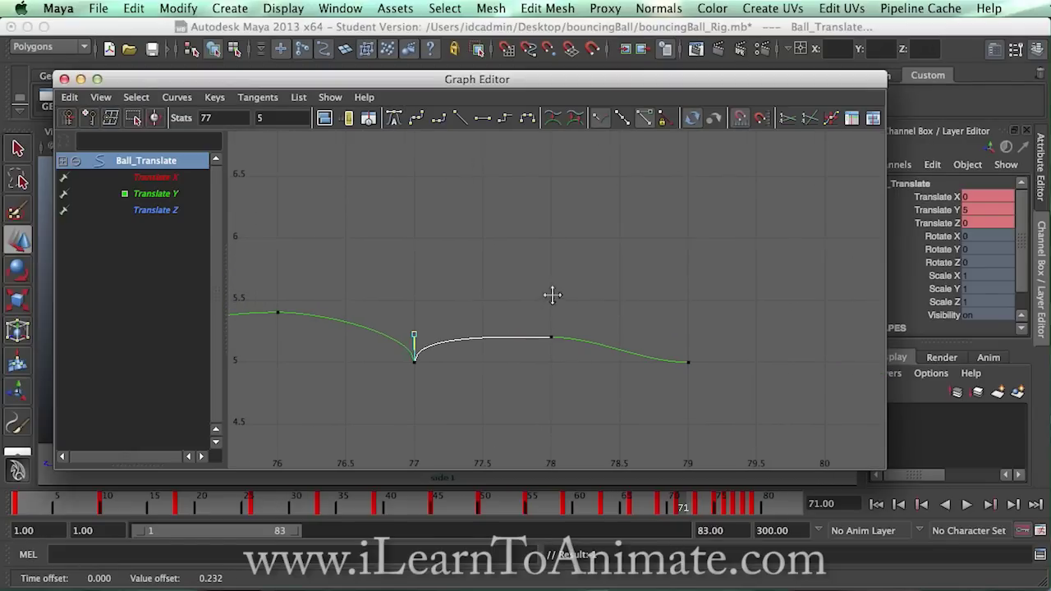
pyautogui.moveTo(649, 343); pyautogui.dragTo(705, 383)
pyautogui.scroll(-5, 670, 299)
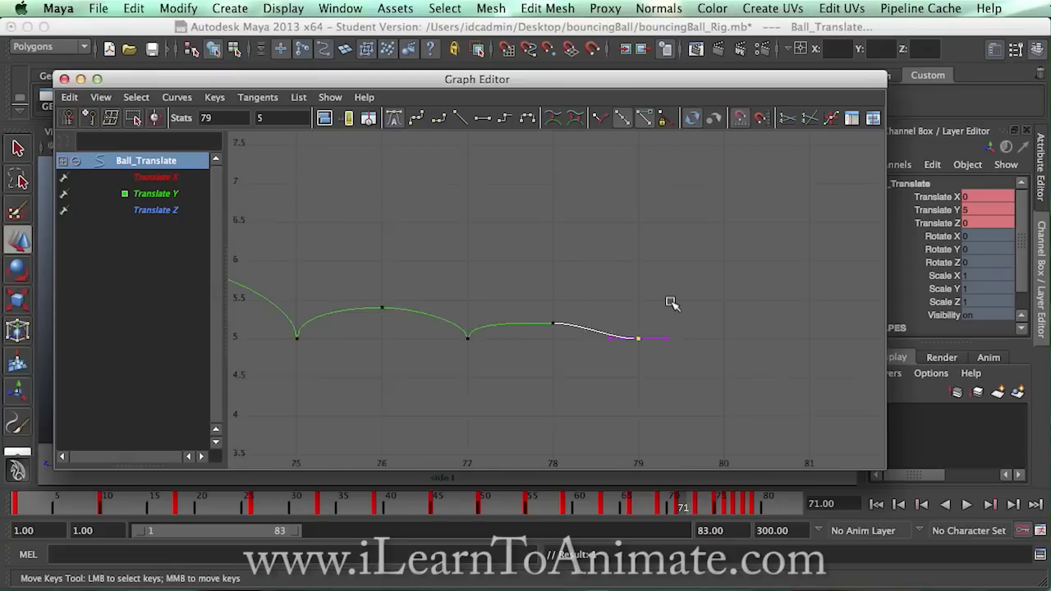
pyautogui.moveTo(506, 267)
pyautogui.keyDown('alt'); pyautogui.mouseDown(button='middle')
pyautogui.moveTo(675, 321)
pyautogui.moveTo(731, 367)
pyautogui.moveTo(692, 339)
pyautogui.mouseUp(button='middle'); pyautogui.keyUp('alt')
pyautogui.scroll(-8, 669, 317)
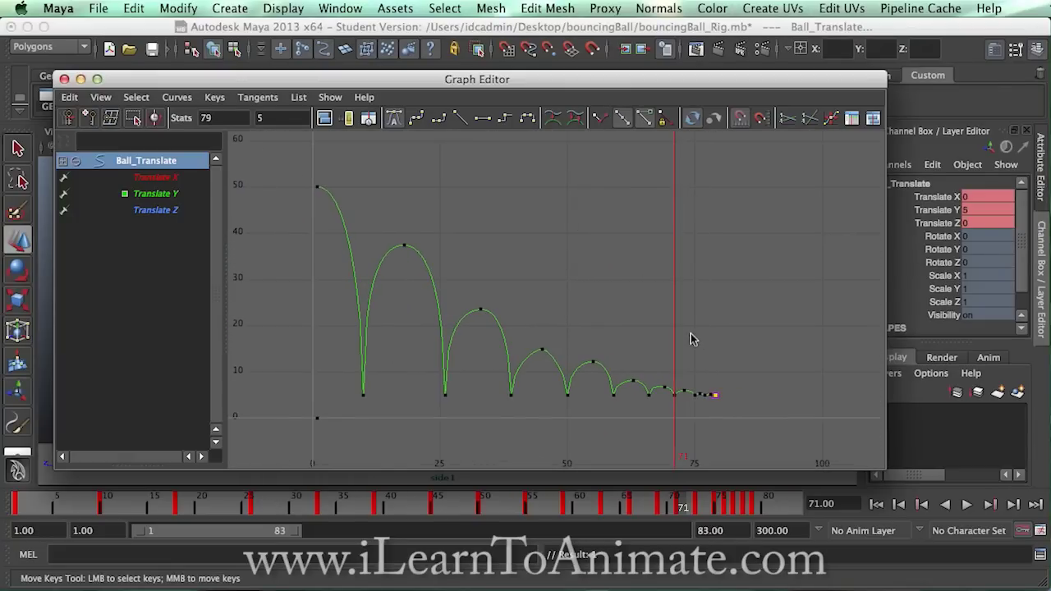
# Select the peak key at frame 45 on the Translate Y curve to expose its tangent handles.
pyautogui.click(542, 351)
pyautogui.scroll(5, 557, 361)
pyautogui.keyDown('alt'); pyautogui.moveTo(542, 383); pyautogui.dragTo(594, 224, button='middle'); pyautogui.keyUp('alt')
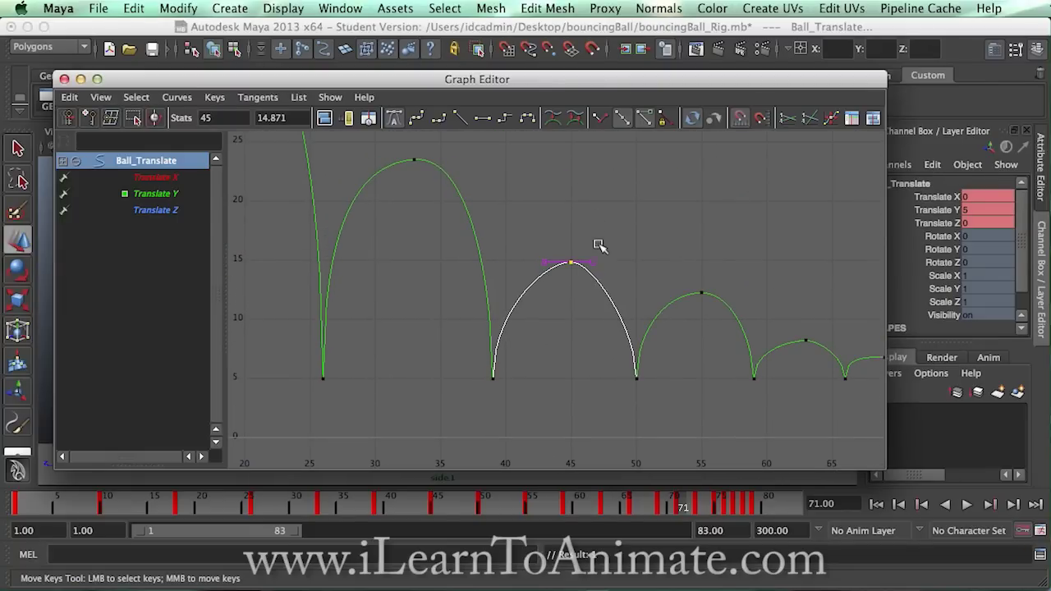
pyautogui.moveTo(594, 262)
pyautogui.mouseDown(button='middle')
pyautogui.moveTo(612, 263)
pyautogui.moveTo(591, 255)
pyautogui.moveTo(600, 272)
pyautogui.mouseUp(button='middle')
pyautogui.press('z')
pyautogui.press('z')
# Lengthen the tangent handles of the peak key at frame 45 horizontally to round the top of that bounce.
pyautogui.moveTo(635, 229); pyautogui.dragTo(588, 269)
pyautogui.moveTo(592, 265); pyautogui.dragTo(611, 265, button='middle')
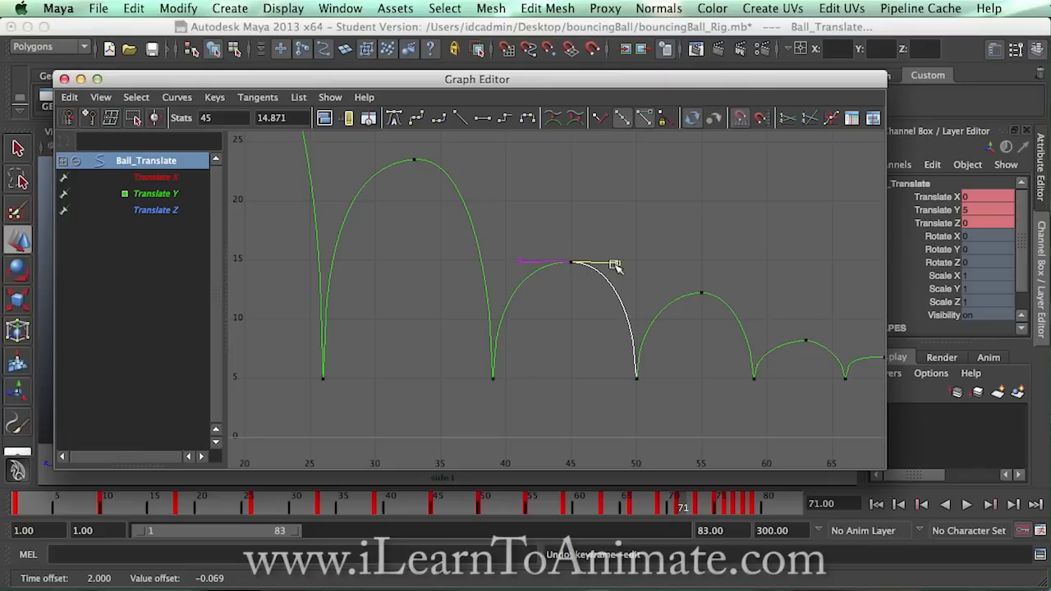
pyautogui.click(622, 218)
pyautogui.scroll(-5, 622, 218)
pyautogui.keyDown('alt'); pyautogui.moveTo(622, 213); pyautogui.dragTo(618, 278, button='middle'); pyautogui.keyUp('alt')
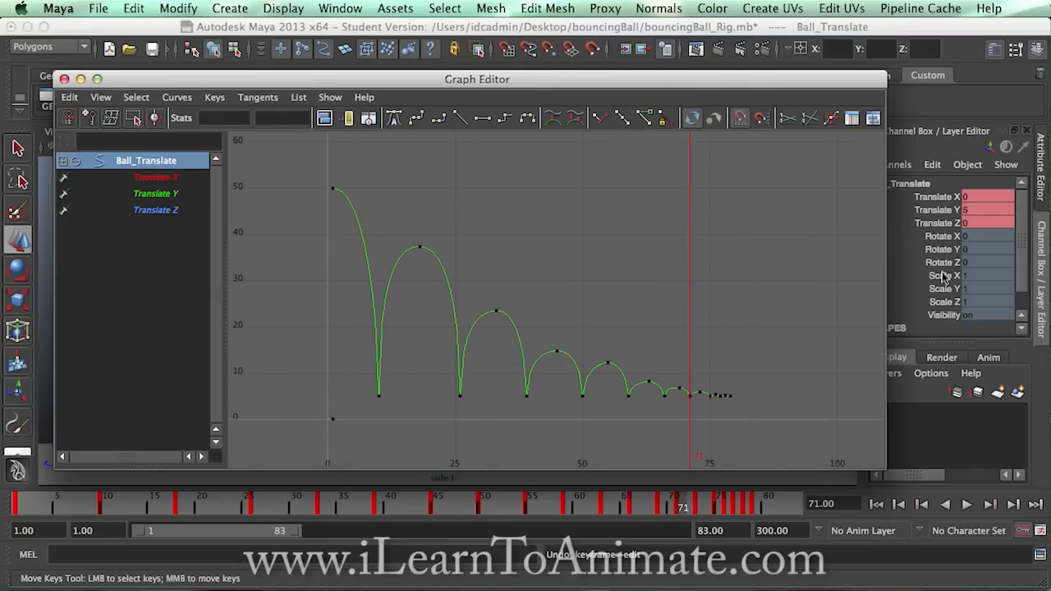
# Narrow the Graph Editor window to uncover the ball in the side view and play the bounce animation from frame 1.
pyautogui.moveTo(887, 229); pyautogui.dragTo(430, 244)
pyautogui.keyDown('alt'); pyautogui.moveTo(600, 335); pyautogui.dragTo(739, 337, button='middle'); pyautogui.keyUp('alt')
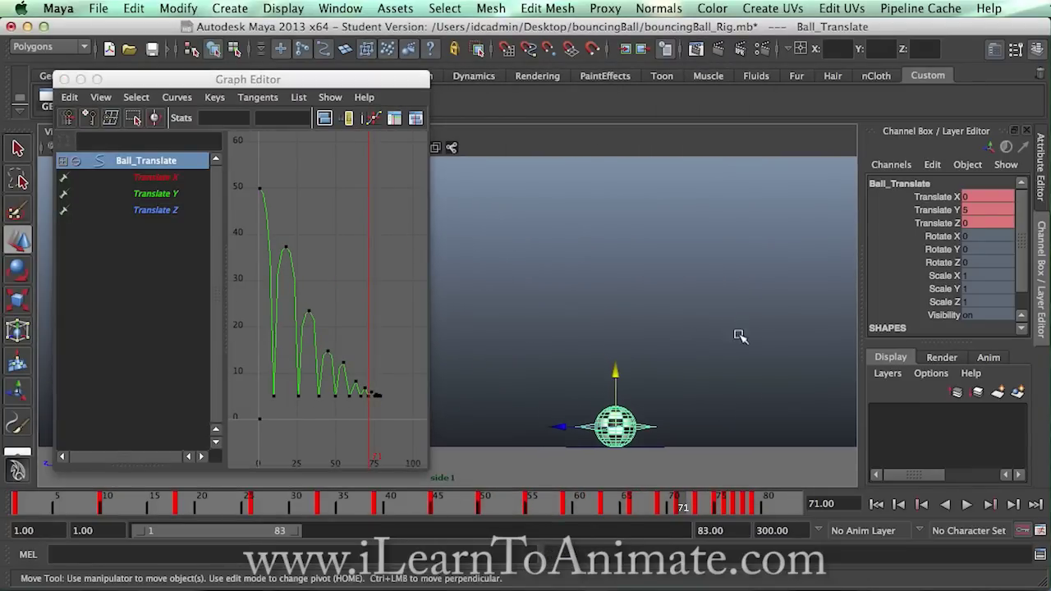
pyautogui.click(877, 505)
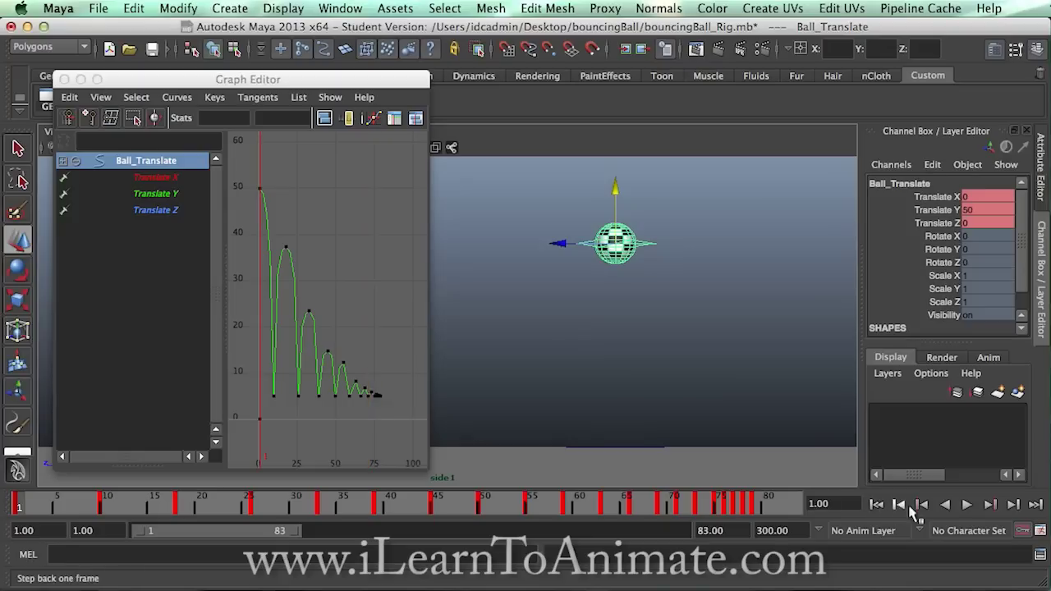
pyautogui.click(966, 505)
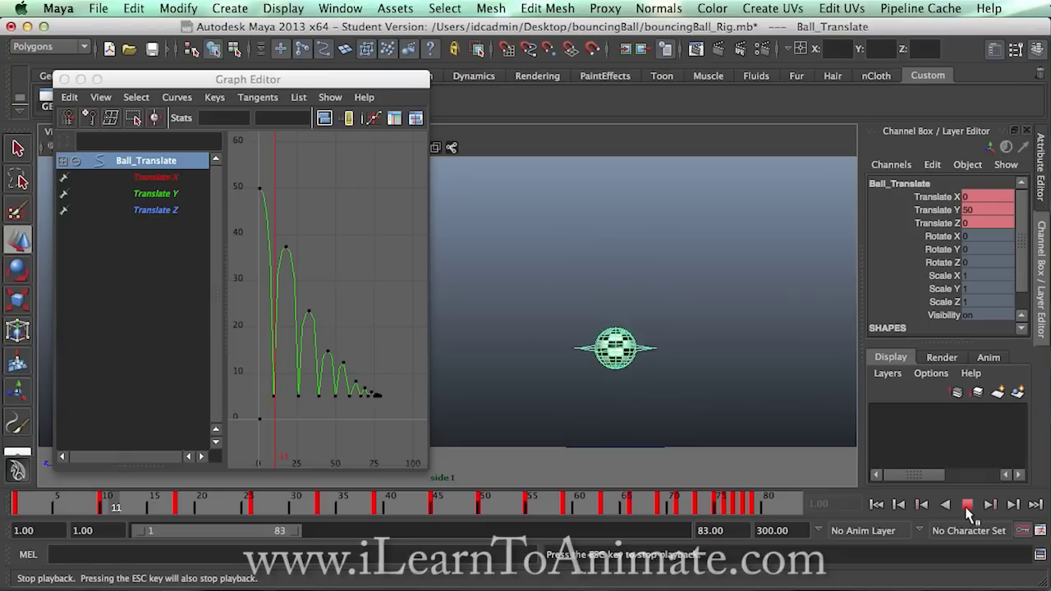
pyautogui.click(968, 507)
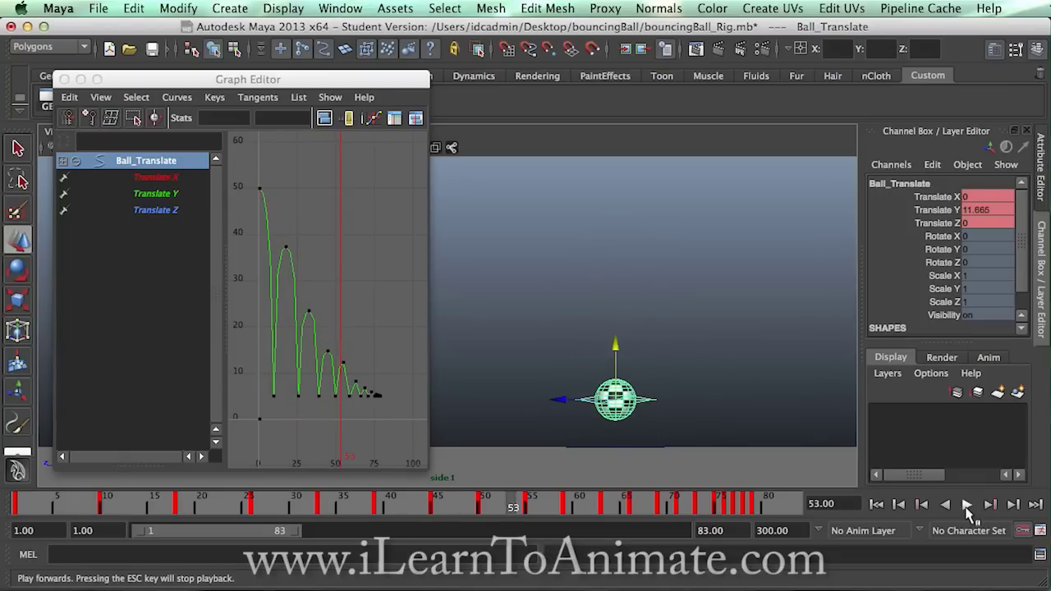